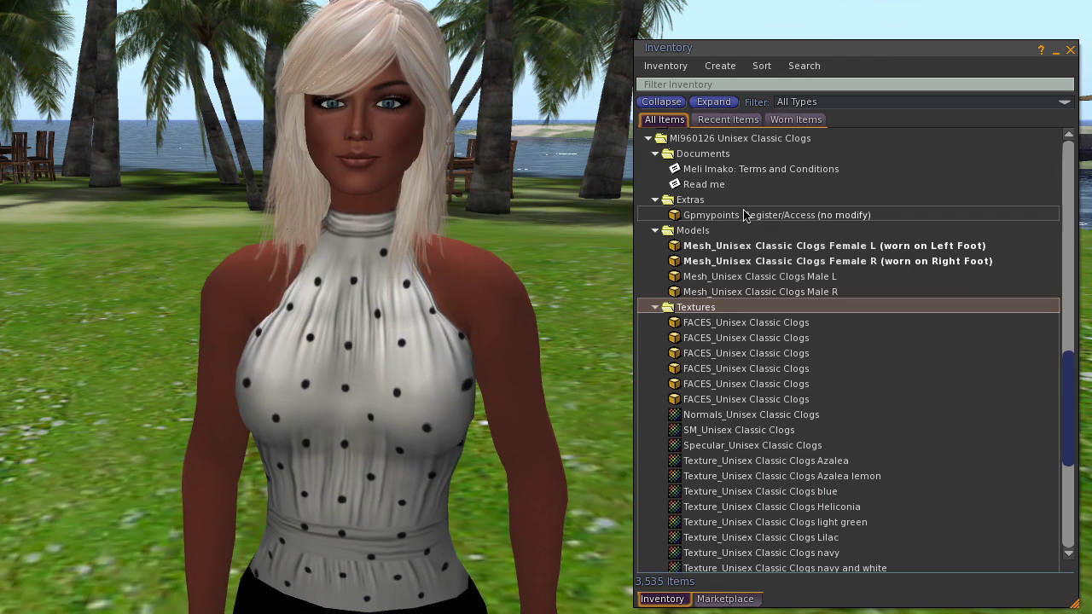
Detach the worn Female L and Female R clogs in the expanded Unisex Classic Clogs folder.
click(675, 153)
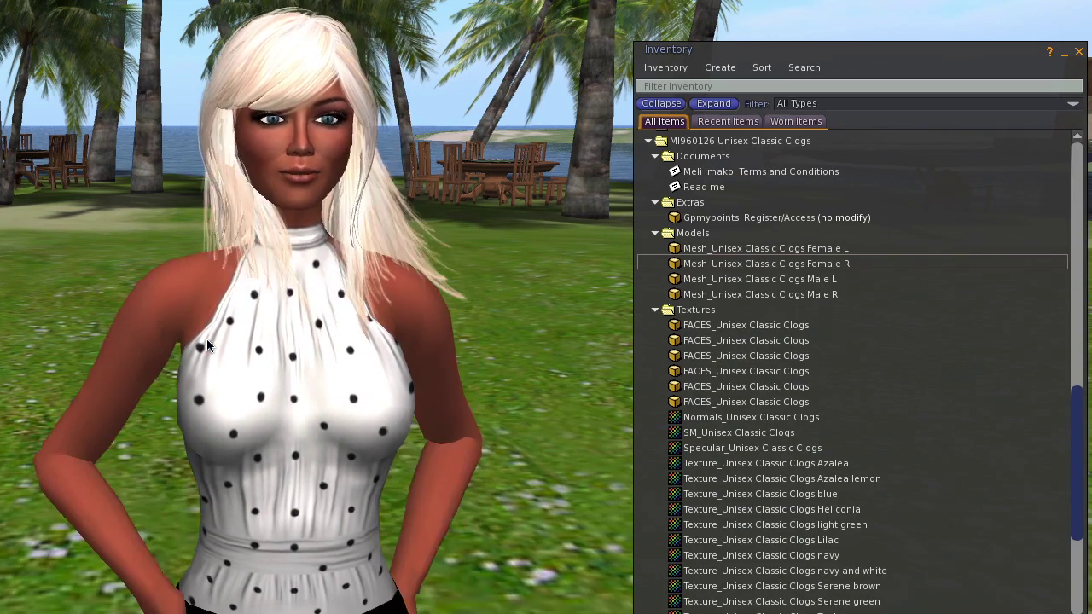
Wear the Mesh_Unisex Classic Clogs Female L and Female R models on the avatar.
right_click(693, 248)
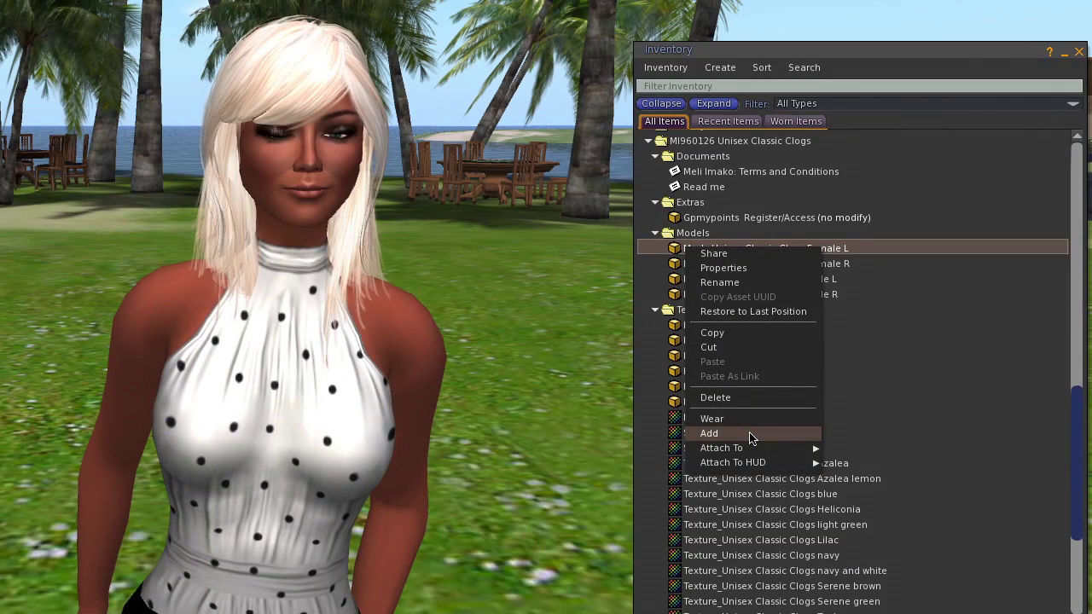
click(751, 435)
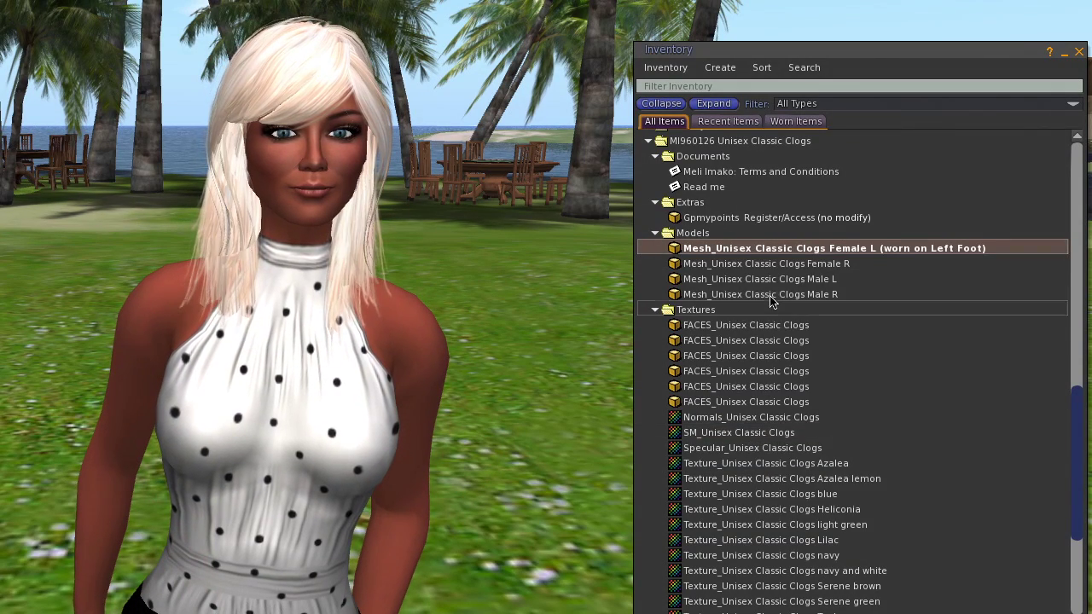
click(748, 266)
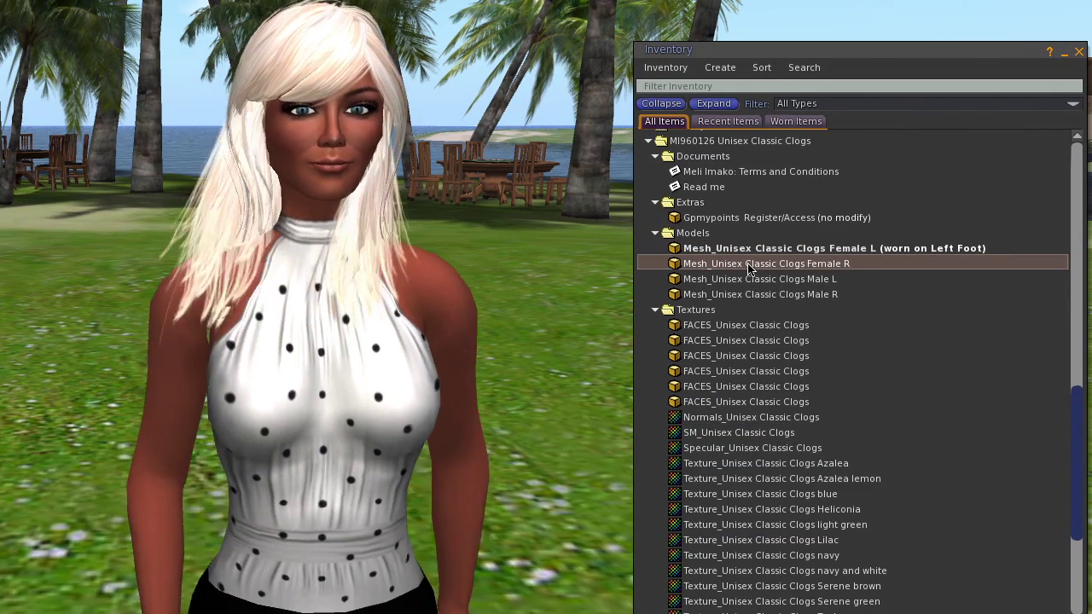
right_click(748, 266)
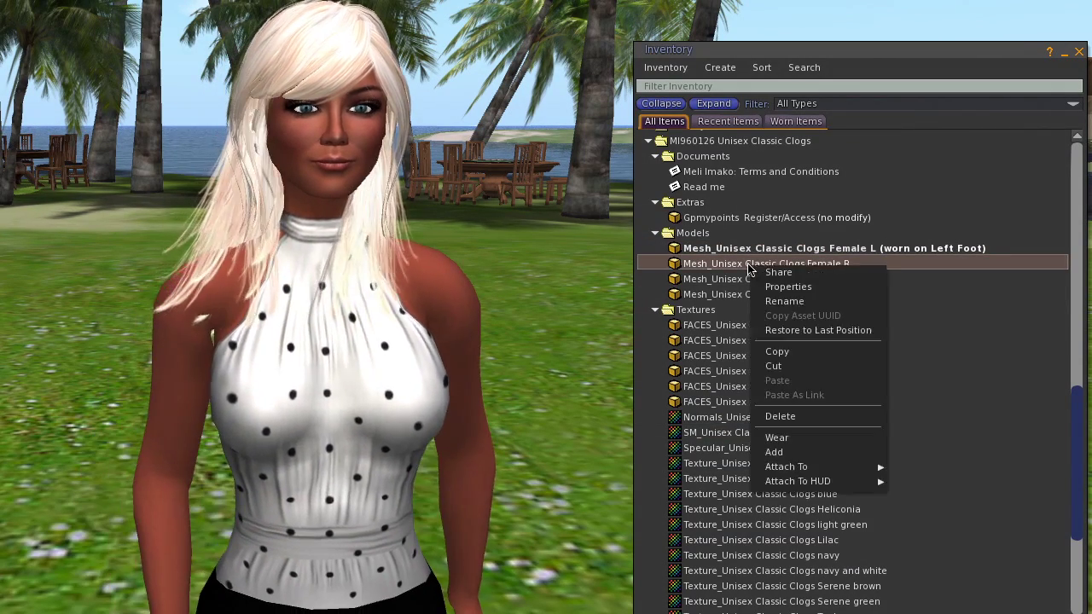
click(771, 452)
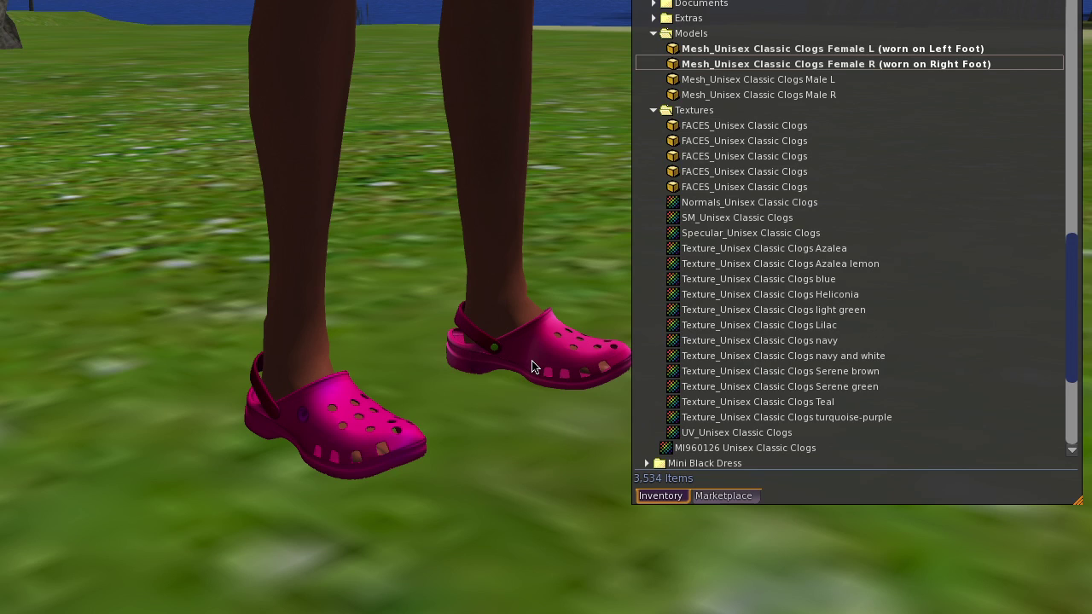
In Edit Shape's Legs settings, set Foot Size to 2 and save the shape.
right_click(531, 367)
click(529, 415)
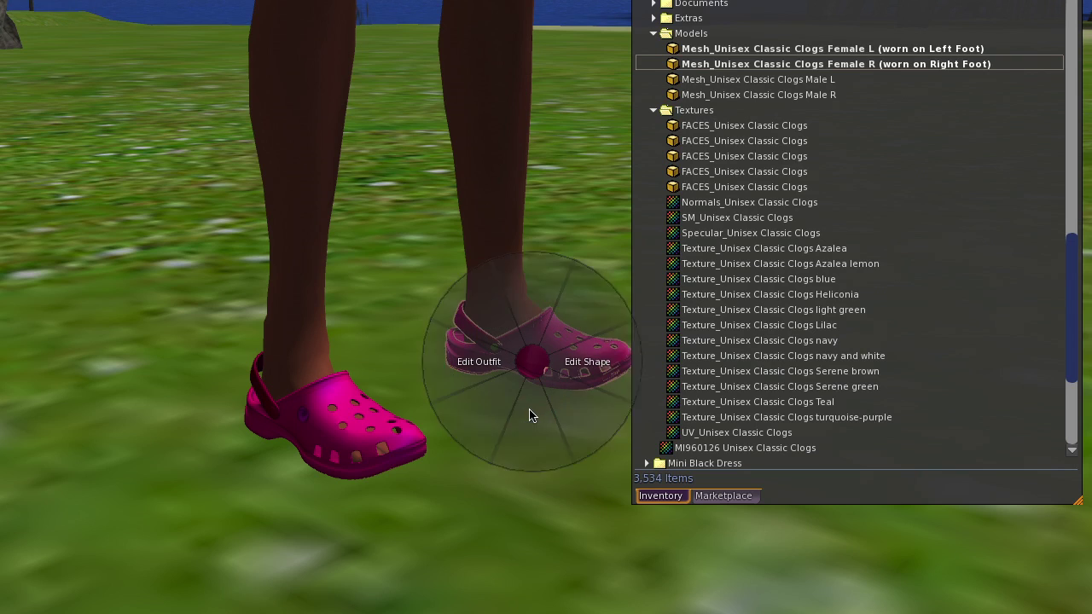
click(587, 358)
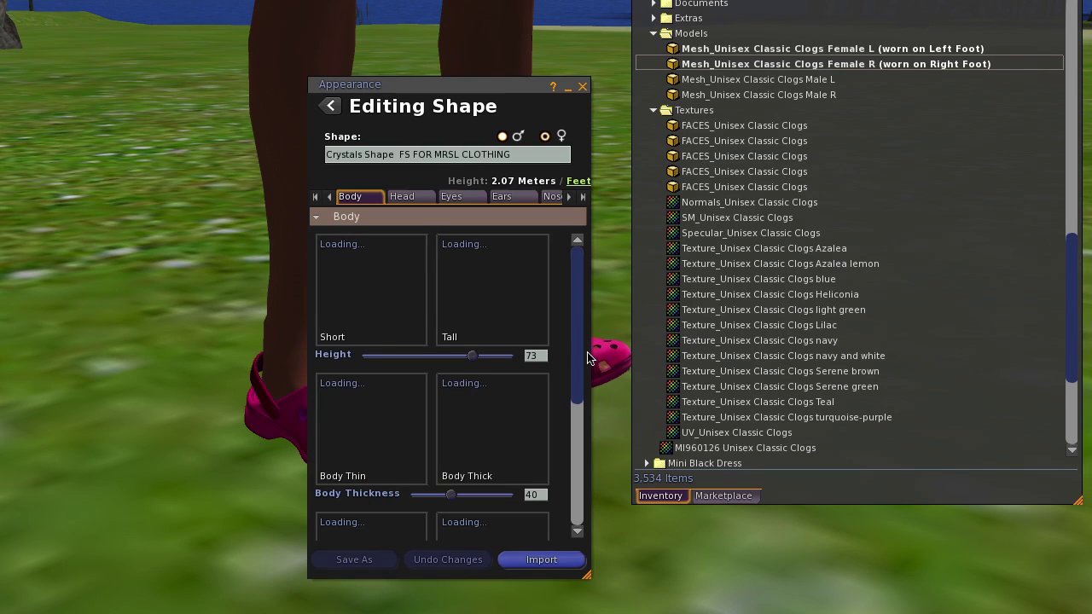
click(329, 197)
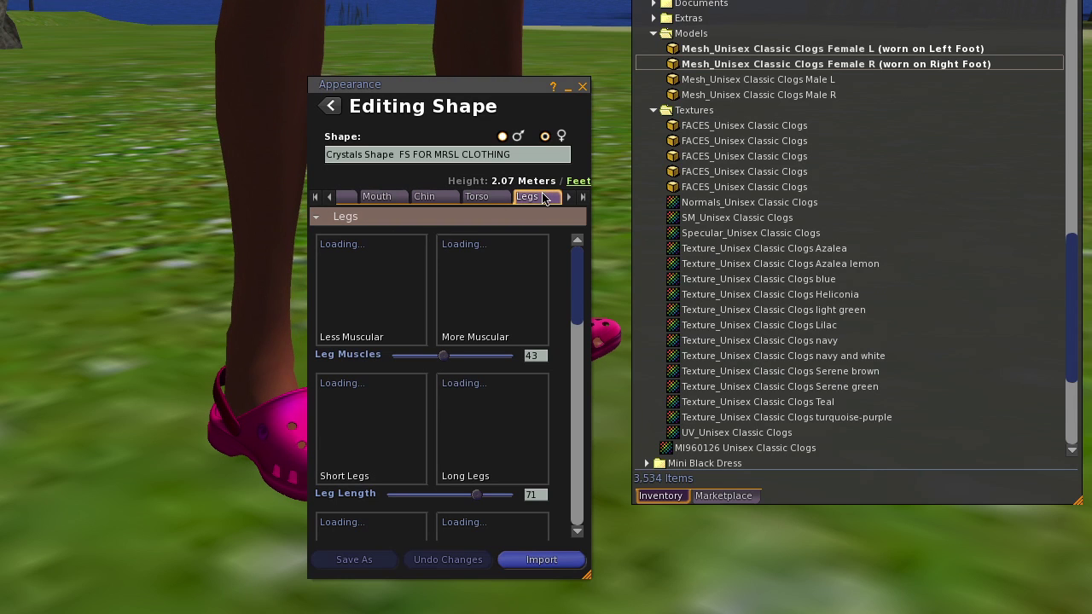
drag(580, 252, 583, 504)
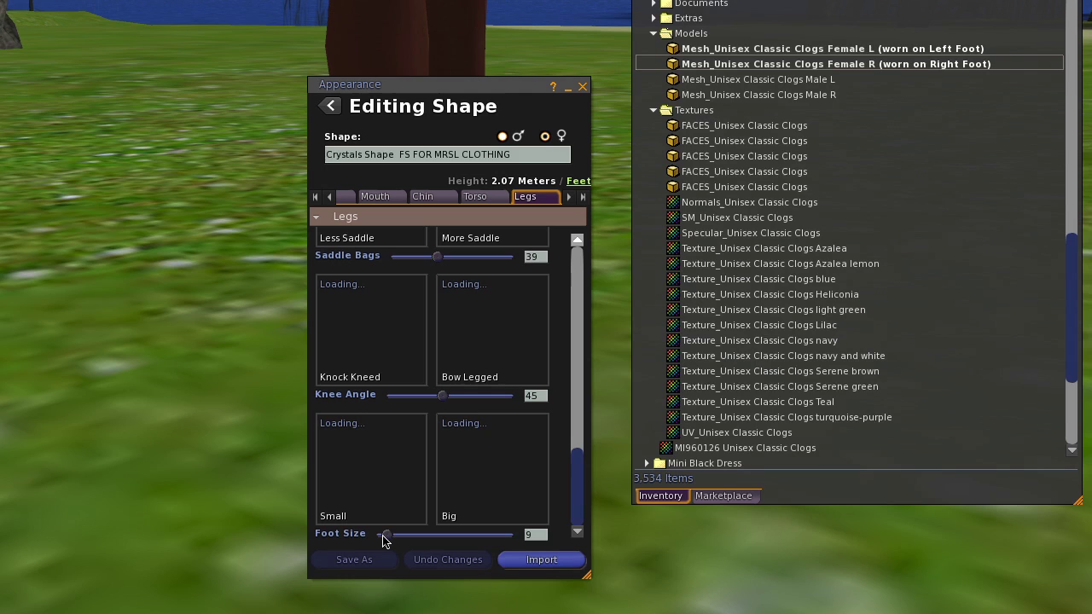
drag(385, 539, 382, 539)
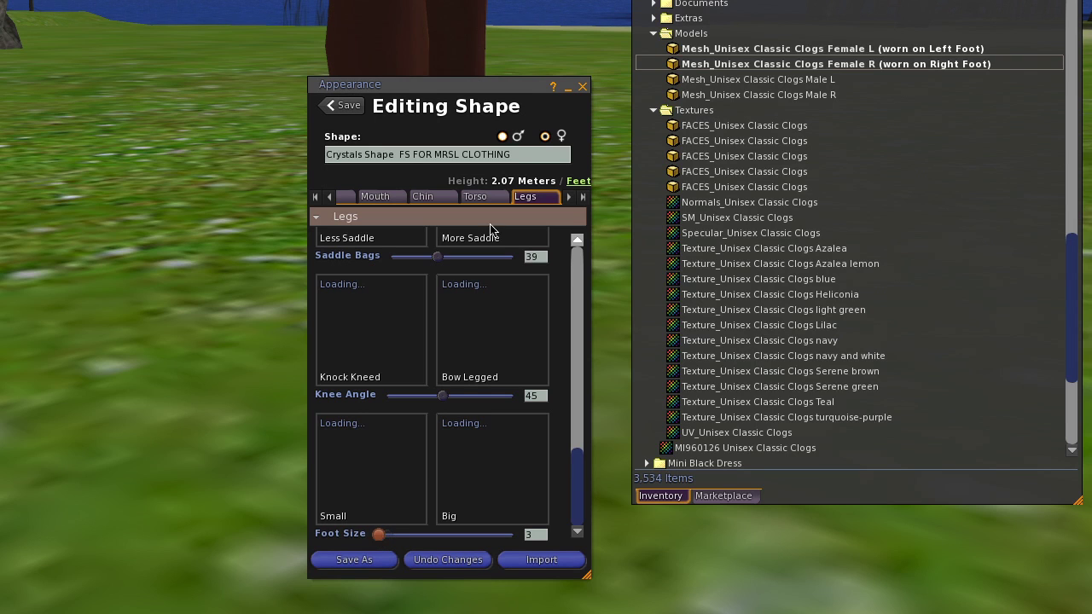
mouse_move(374, 108)
mouse_down()
mouse_move(356, 113)
mouse_move(686, 56)
mouse_up()
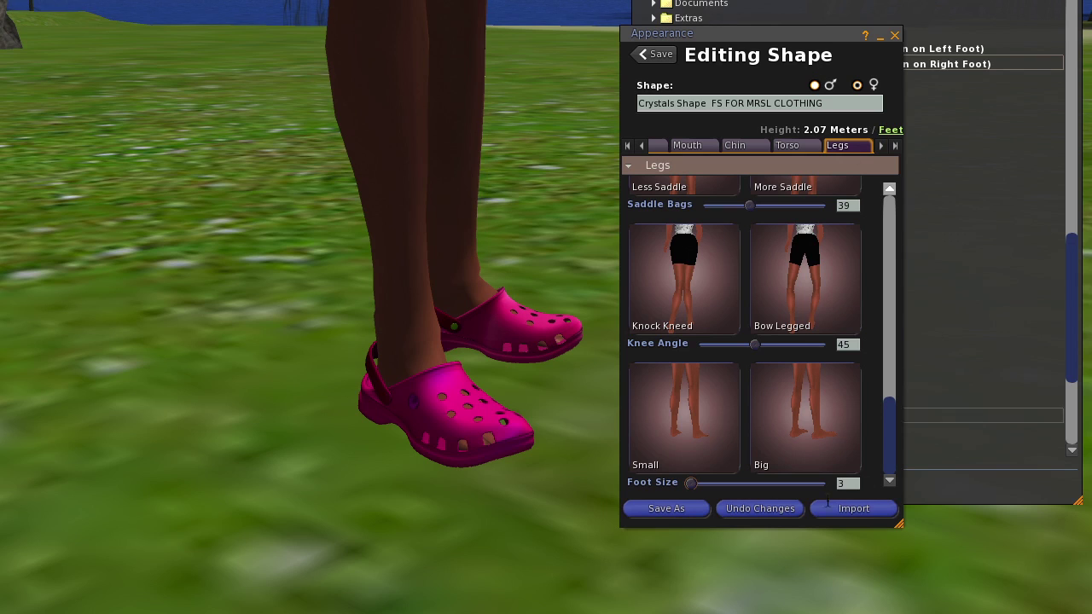
mouse_move(697, 485)
mouse_down()
mouse_move(747, 493)
mouse_move(691, 499)
mouse_up()
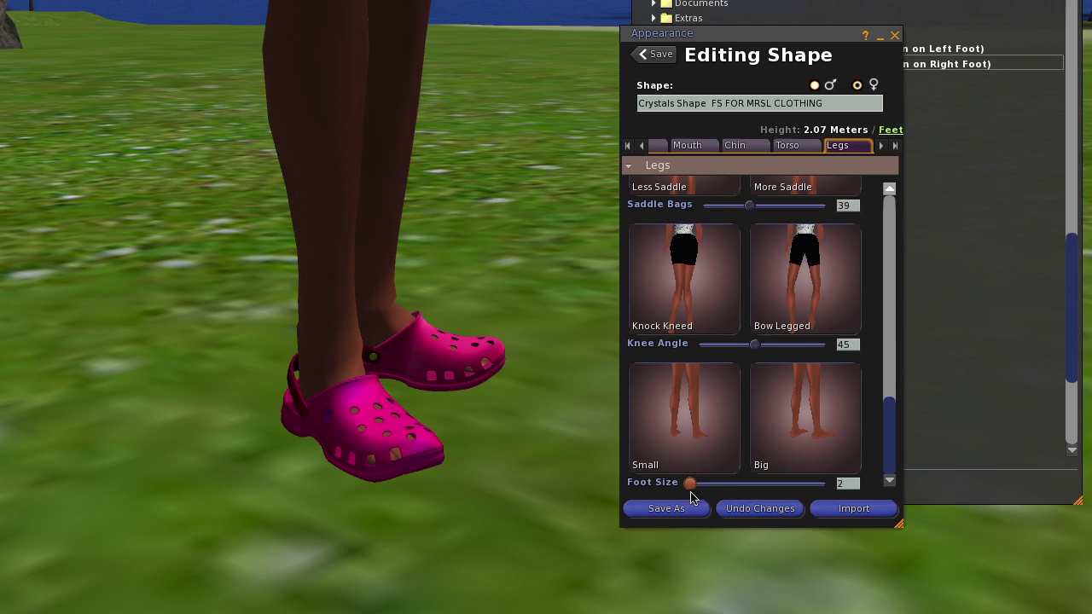
click(657, 58)
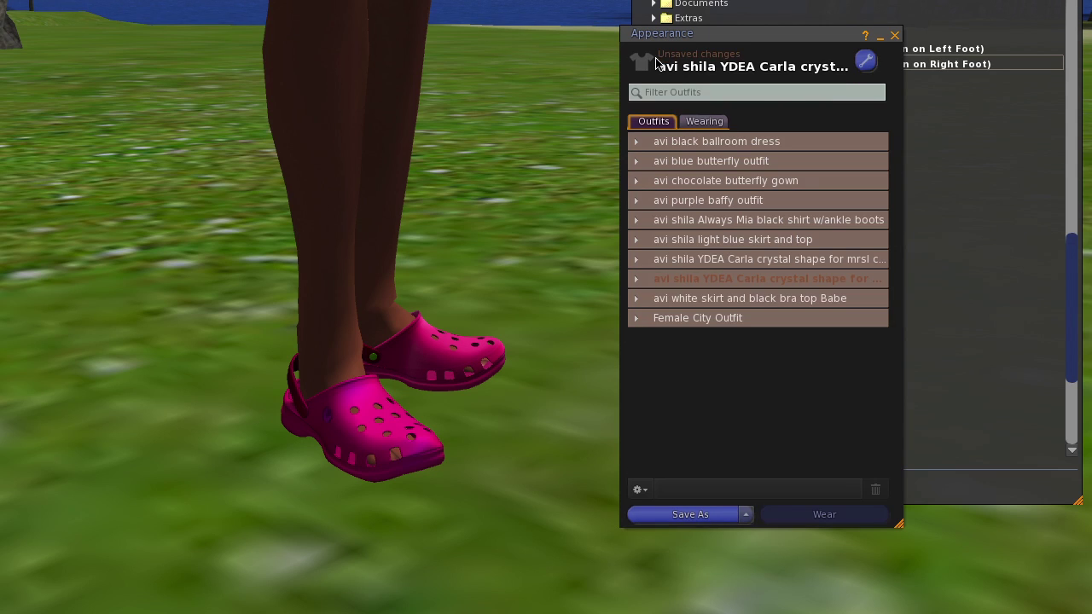
Close the appearance window and open the front clog in the object editor.
click(895, 37)
key(ctrl+3)
click(522, 373)
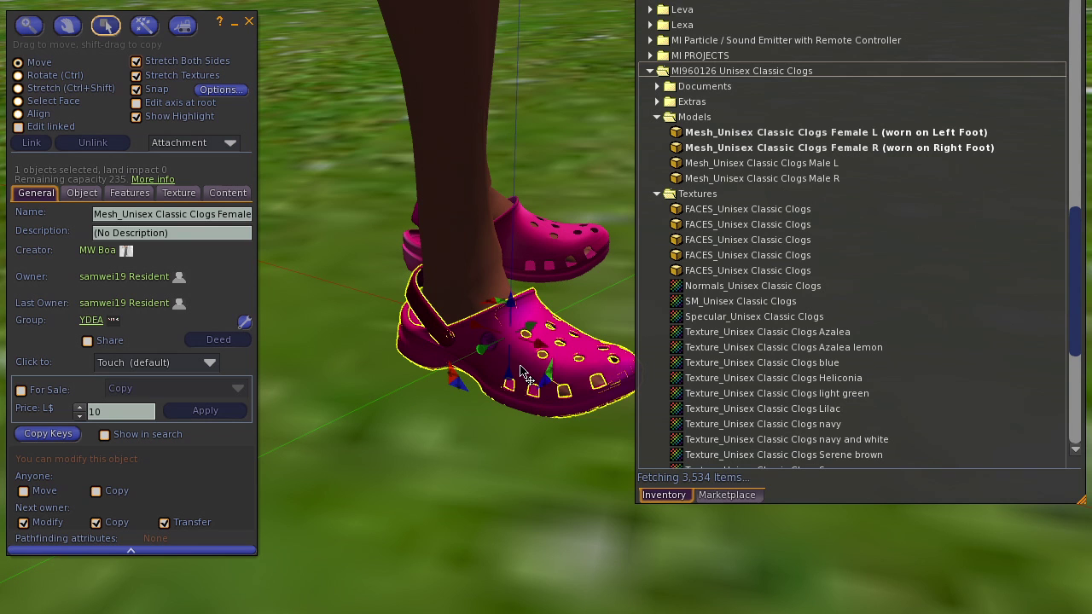
right_click(523, 373)
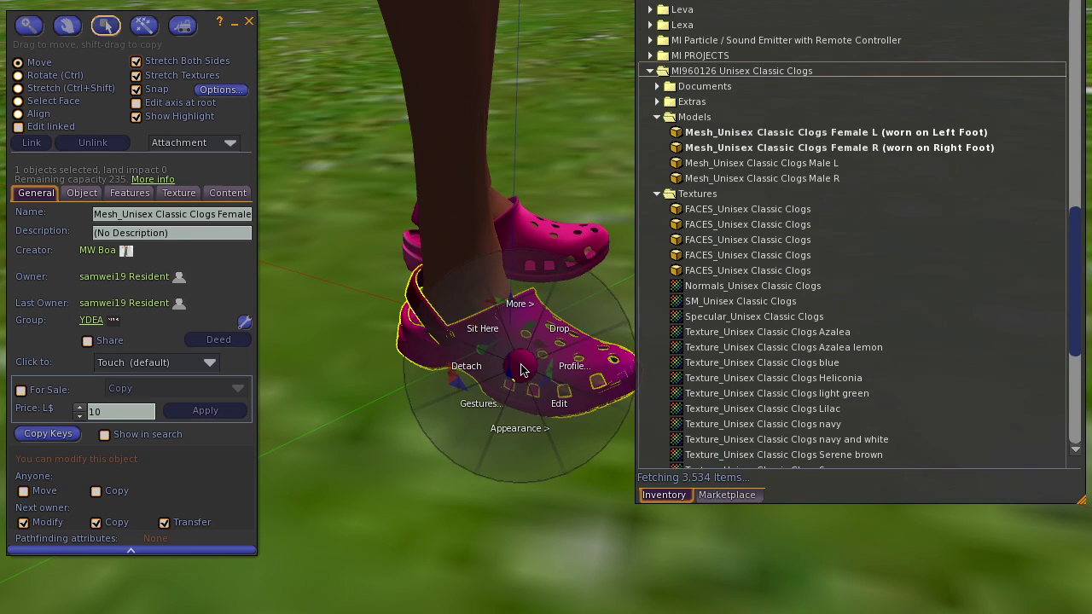
click(559, 401)
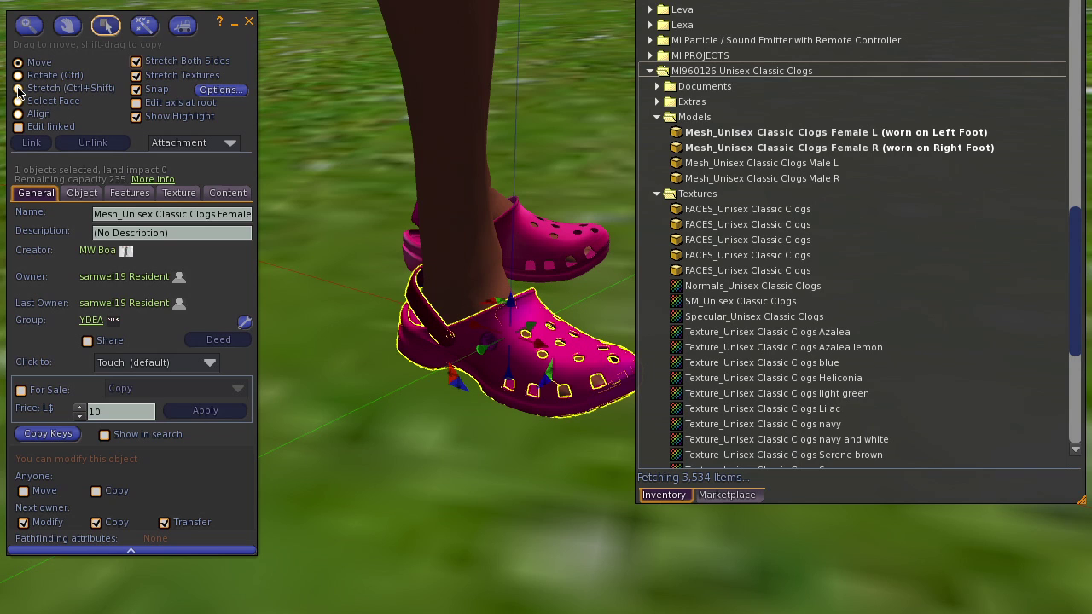
Stretch the front clog to fit the foot, adjusting its width, height and length.
click(18, 89)
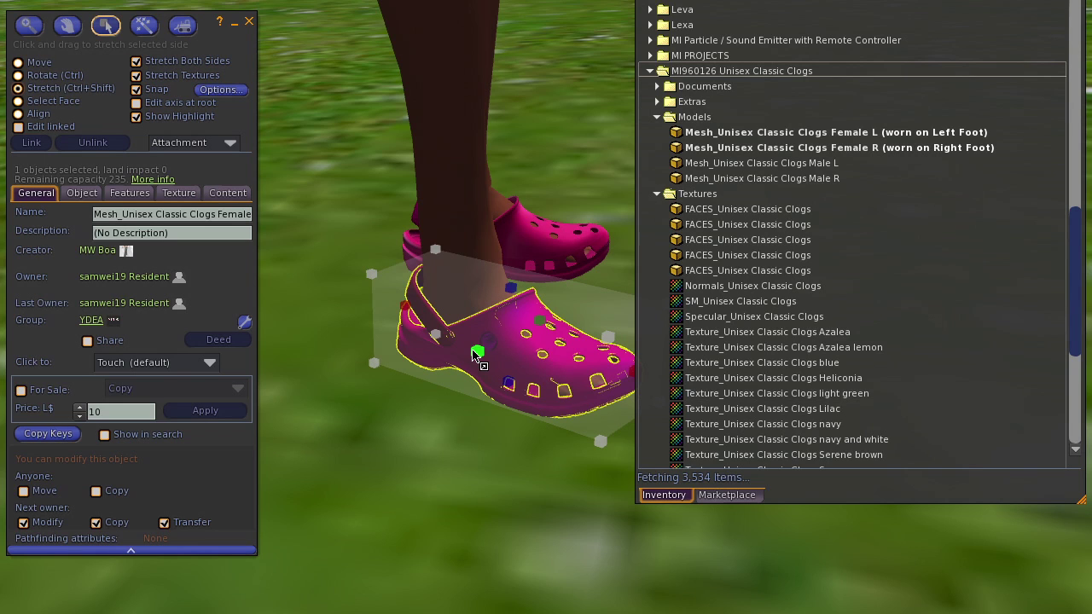
drag(476, 355, 468, 354)
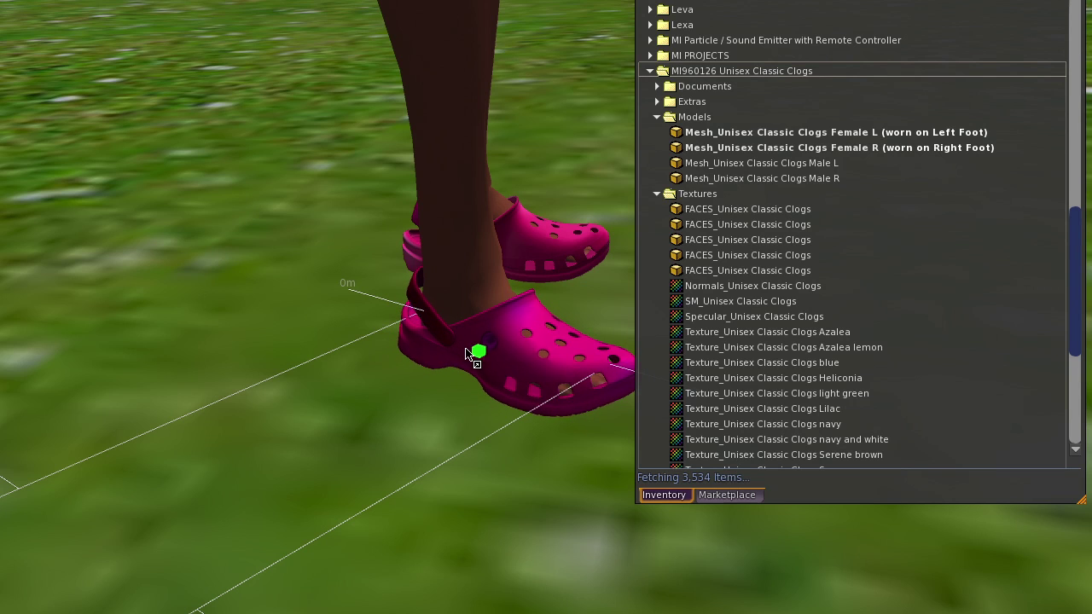
drag(468, 355, 476, 353)
drag(511, 289, 511, 292)
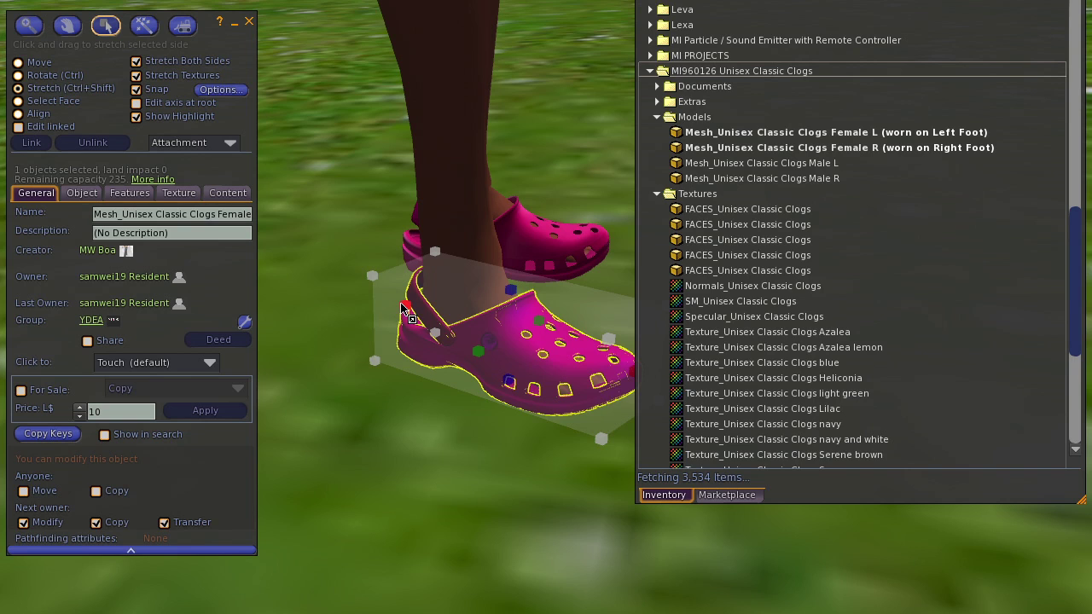
drag(404, 308, 417, 311)
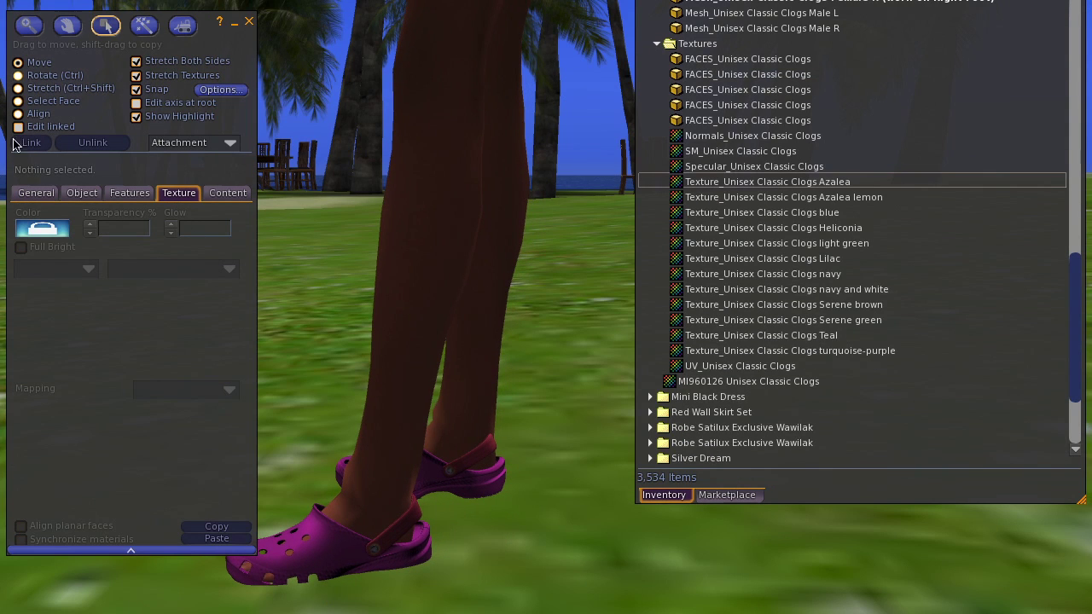
Apply the 'Texture_Unisex Classic Clogs blue' texture to both the front and back clogs.
click(36, 193)
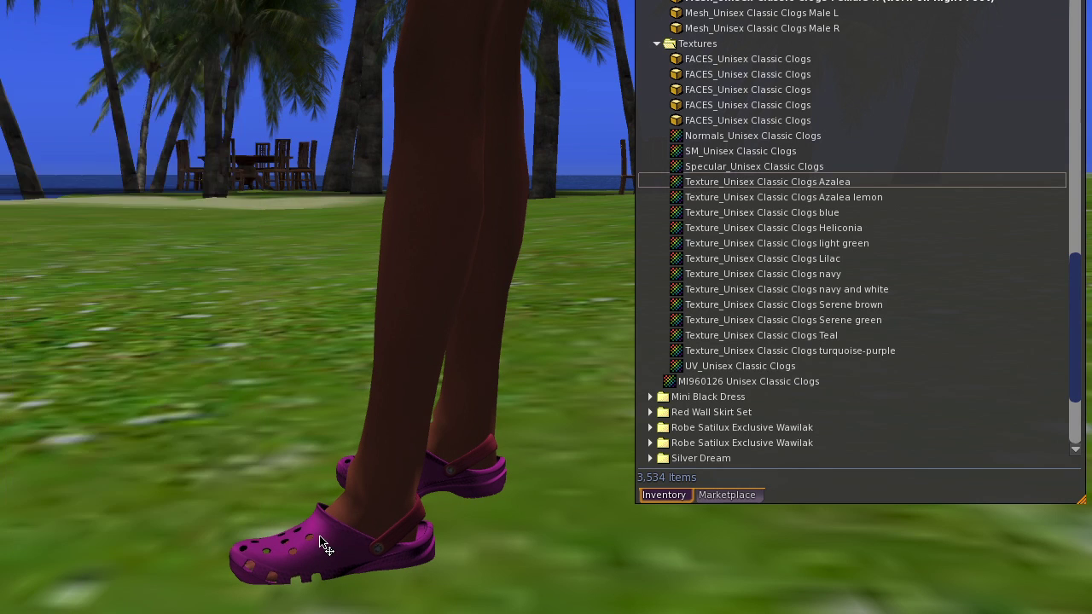
click(181, 193)
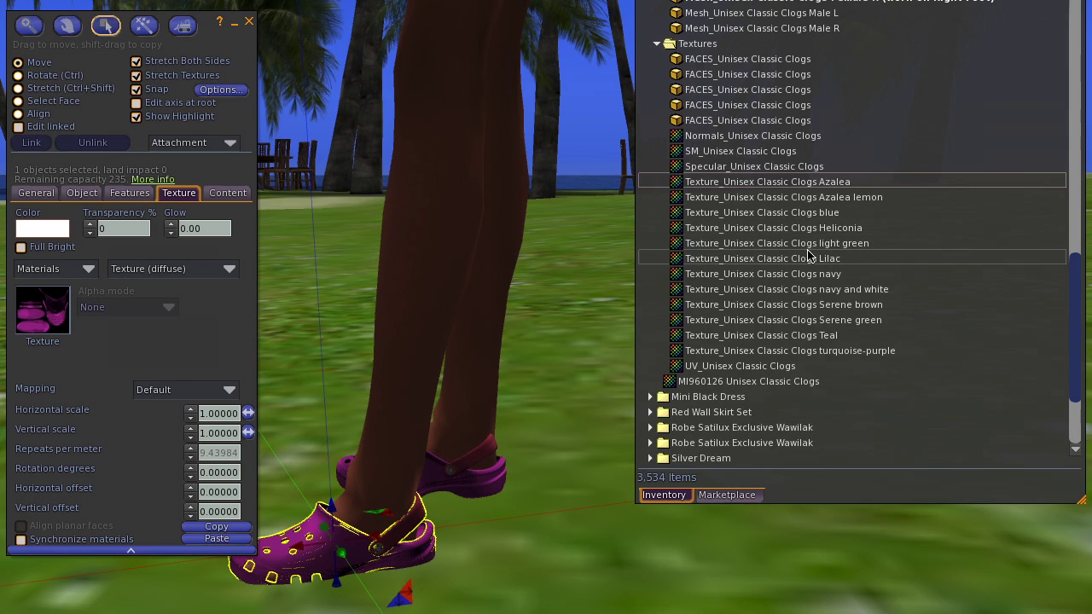
drag(797, 212, 41, 312)
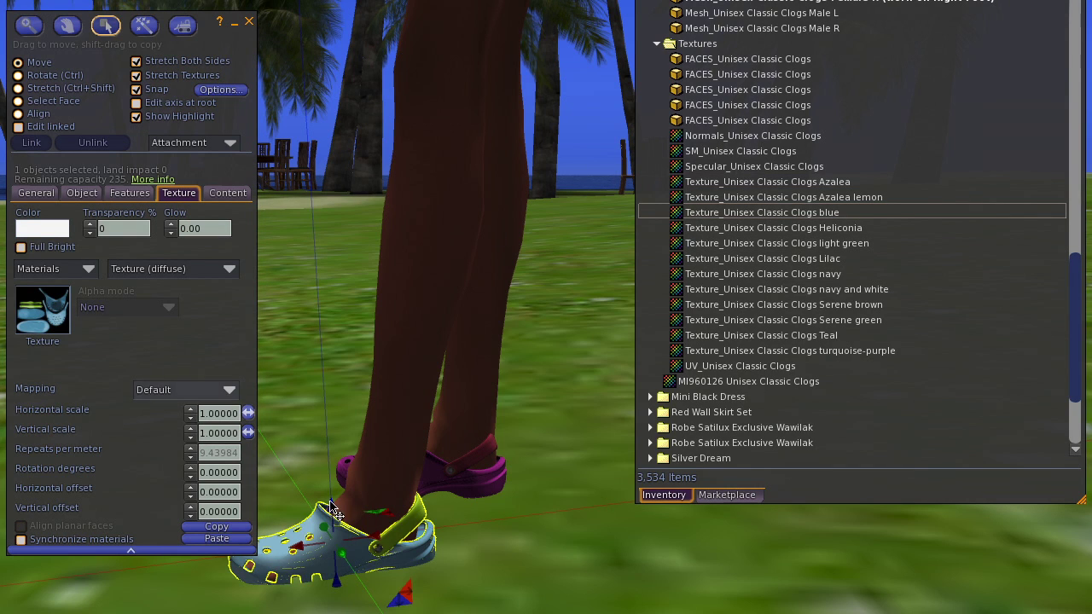
click(477, 476)
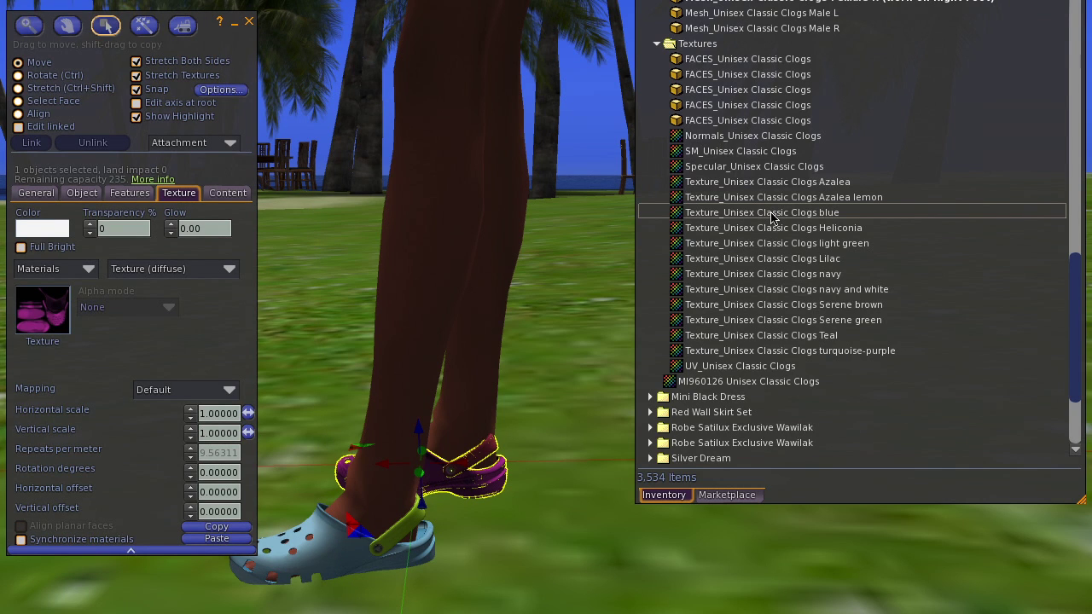
drag(772, 218, 44, 318)
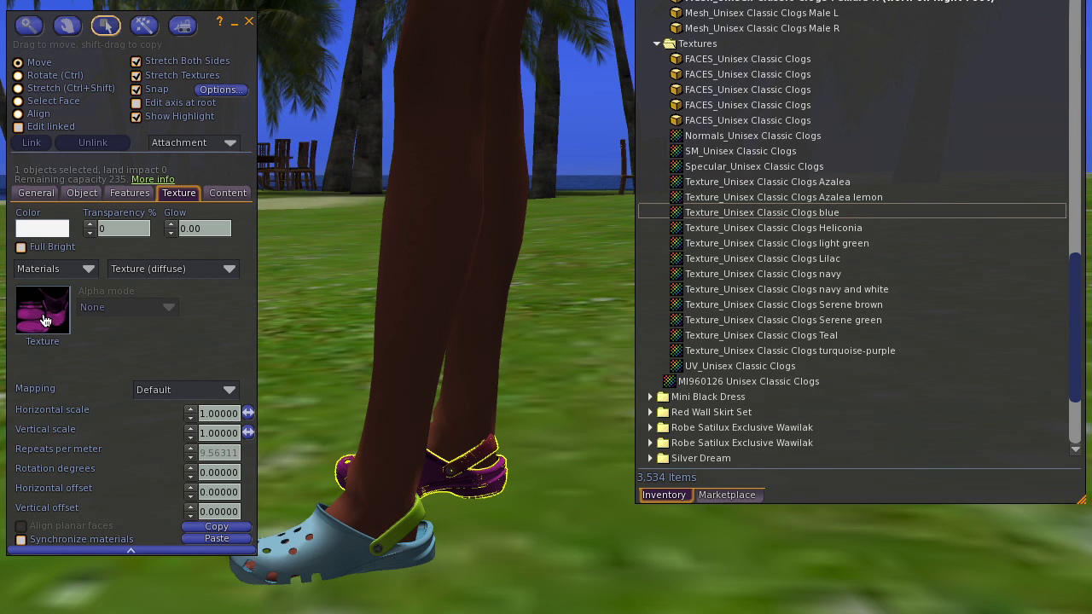
Edit the worn clog with Select Face, pick its two strap faces, and show the Texture tab.
right_click(388, 435)
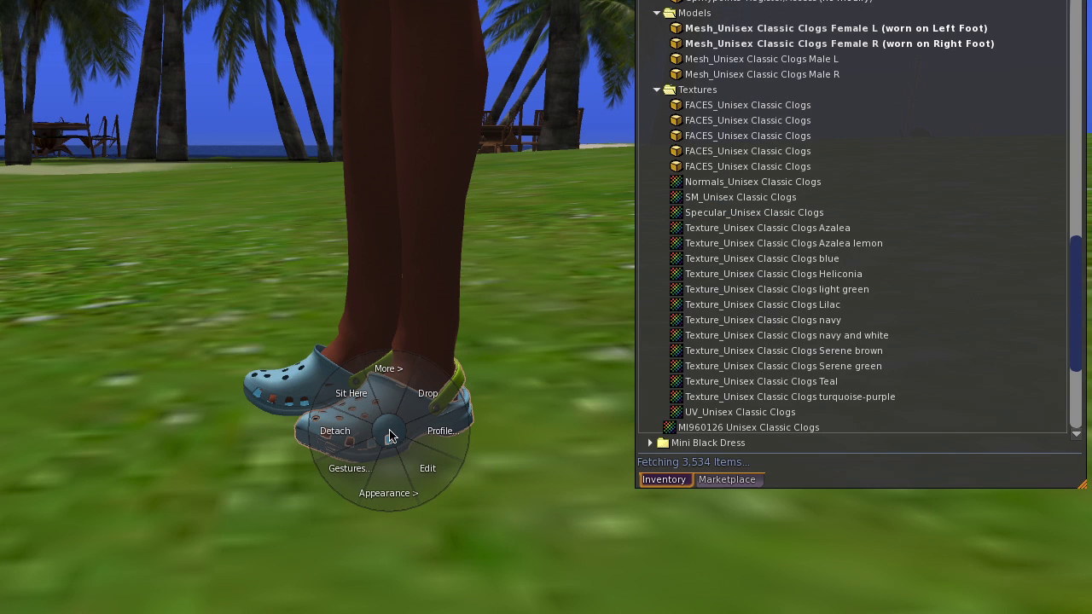
click(427, 474)
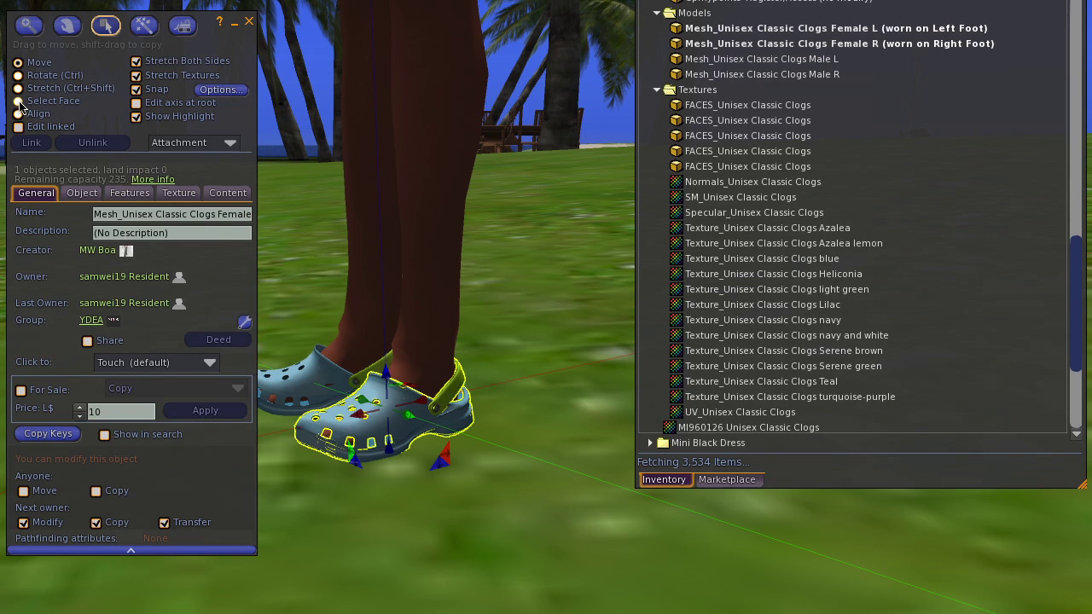
click(19, 101)
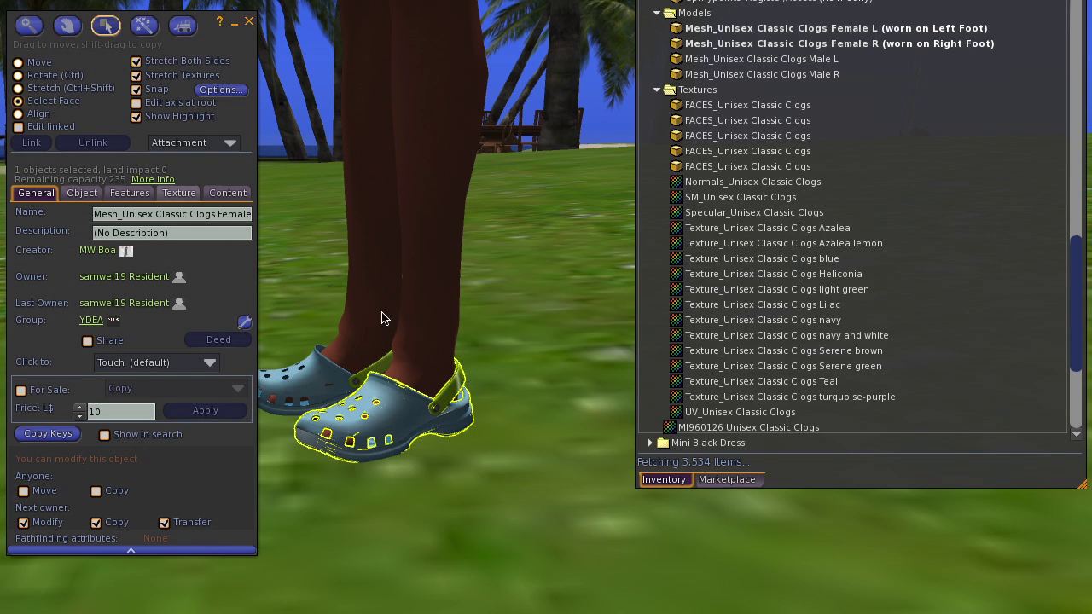
click(410, 413)
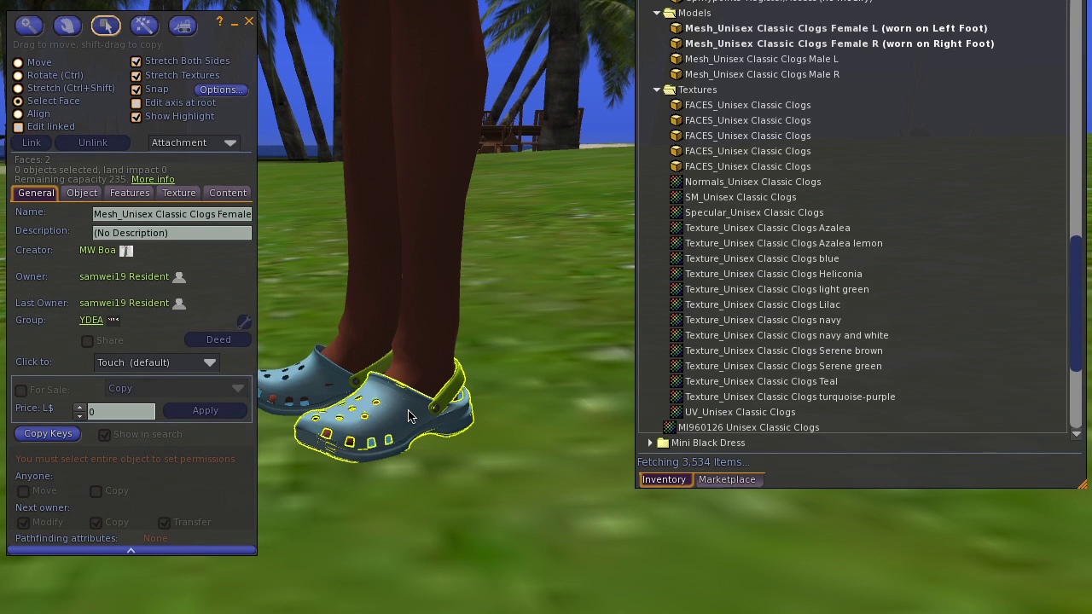
shift+click(453, 396)
click(180, 193)
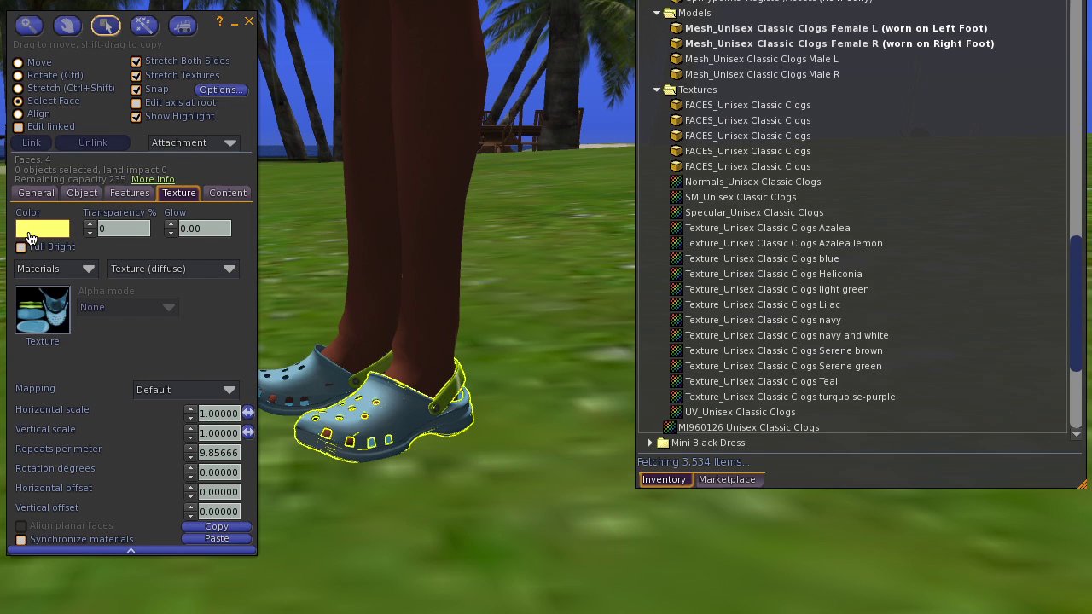
Colour the front clog's strap faces blue in the Color Picker.
click(29, 232)
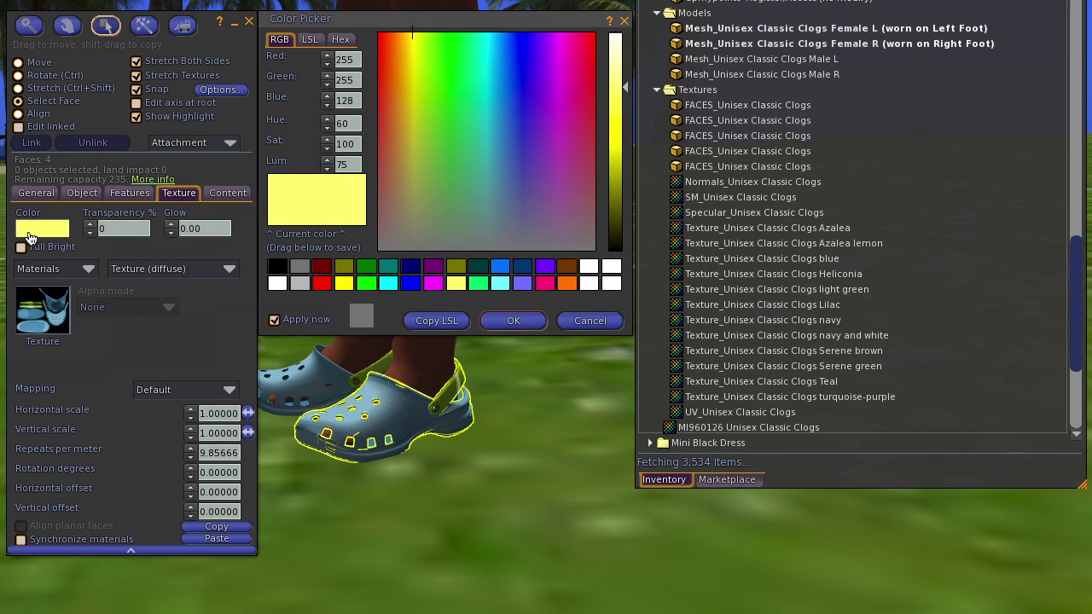
click(409, 285)
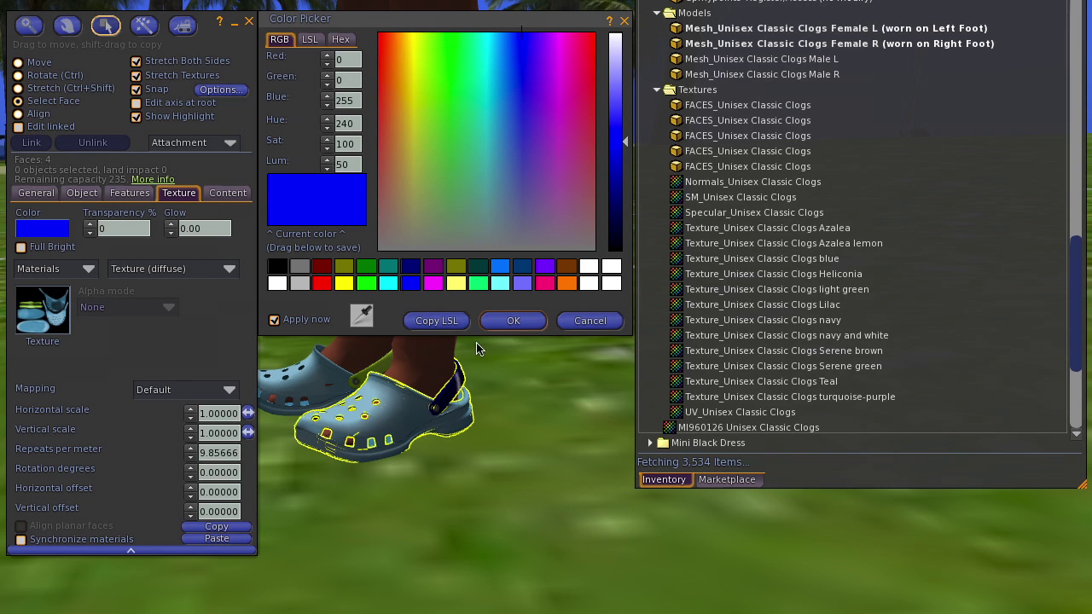
click(517, 331)
click(518, 464)
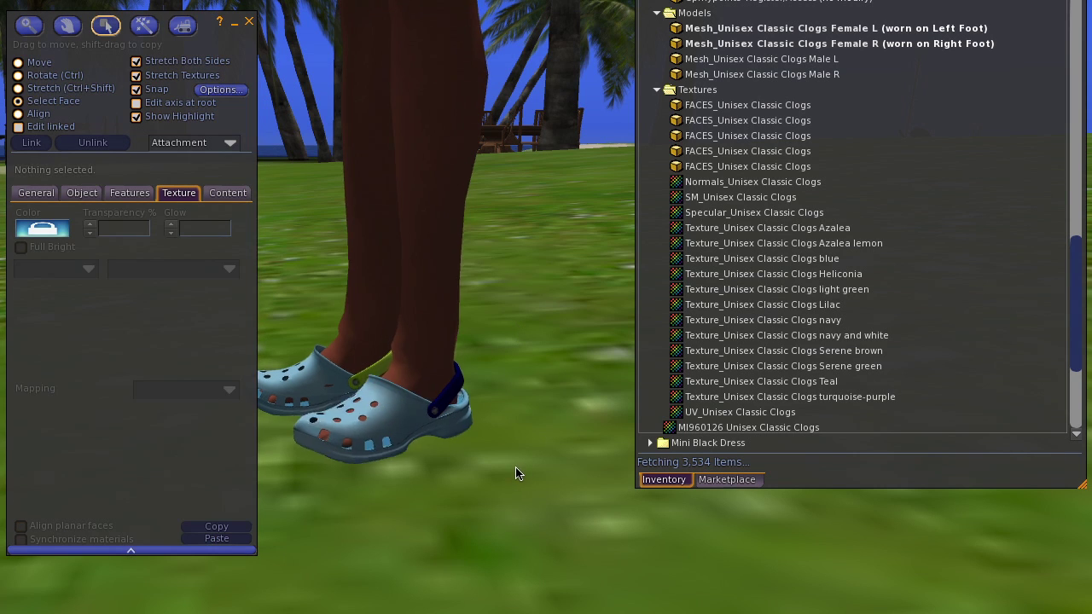
Select the left clog's strap faces and colour them navy.
click(368, 382)
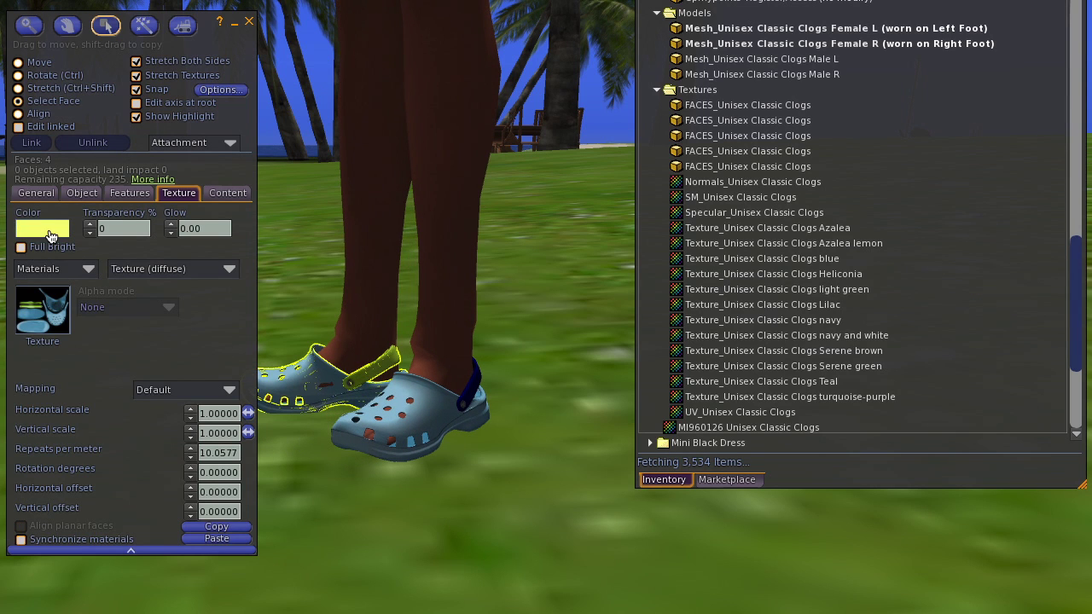
click(43, 231)
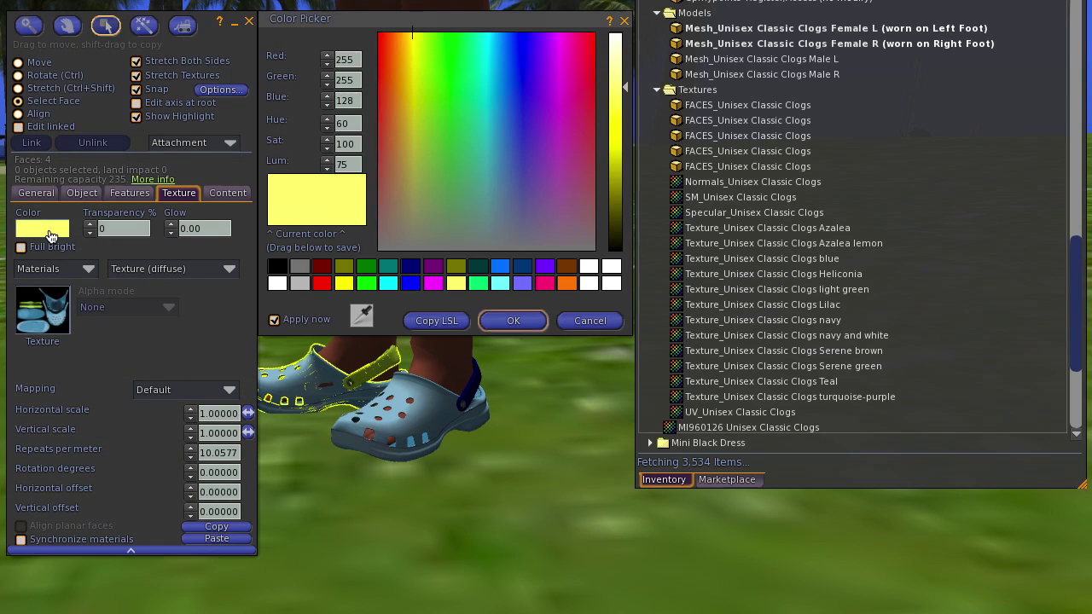
click(408, 270)
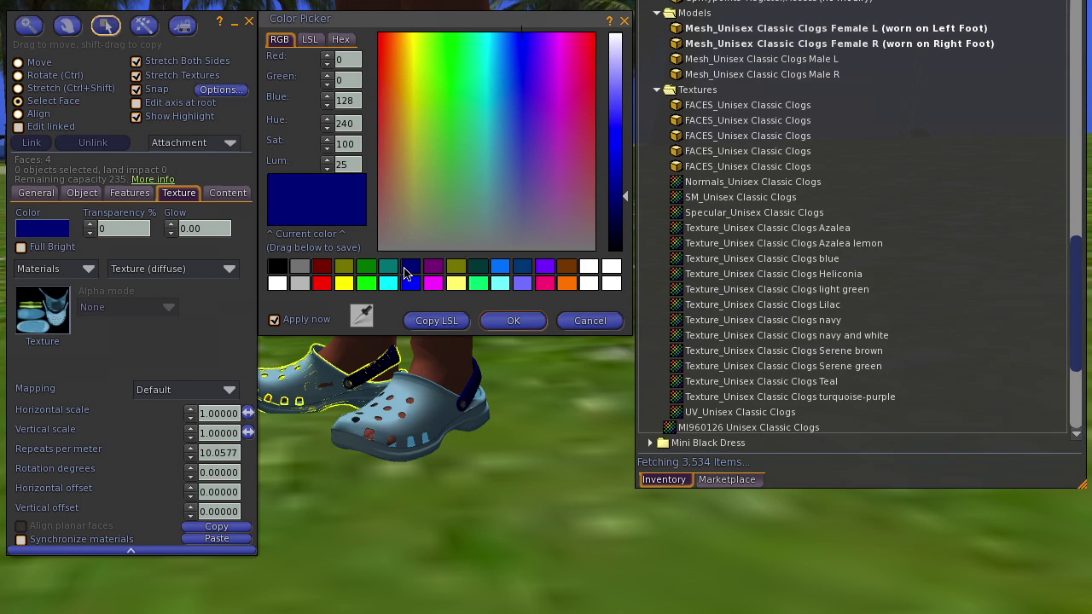
click(513, 321)
click(534, 495)
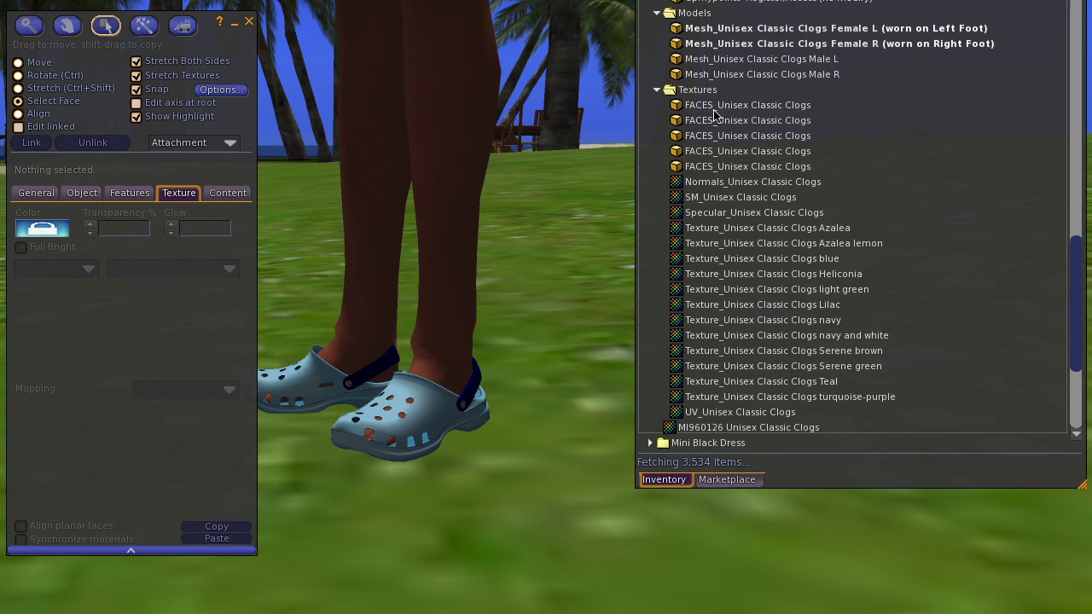
Drag a FACES_Unisex Classic Clogs item into the world and select its green side faces.
drag(715, 109, 522, 340)
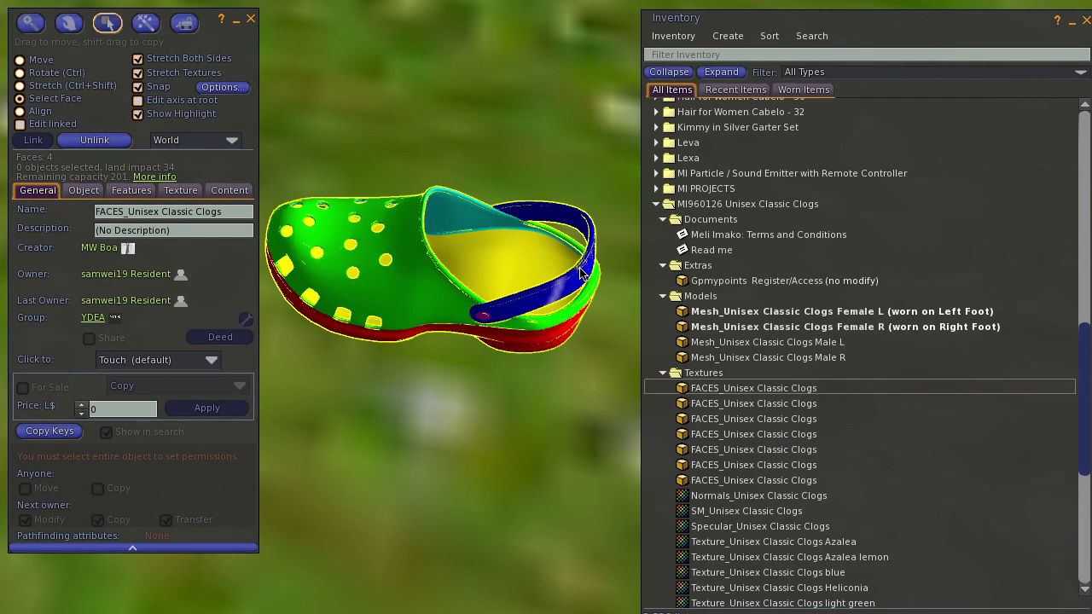
click(399, 269)
Colour the practice clog's side faces dark red and its sole white.
click(180, 190)
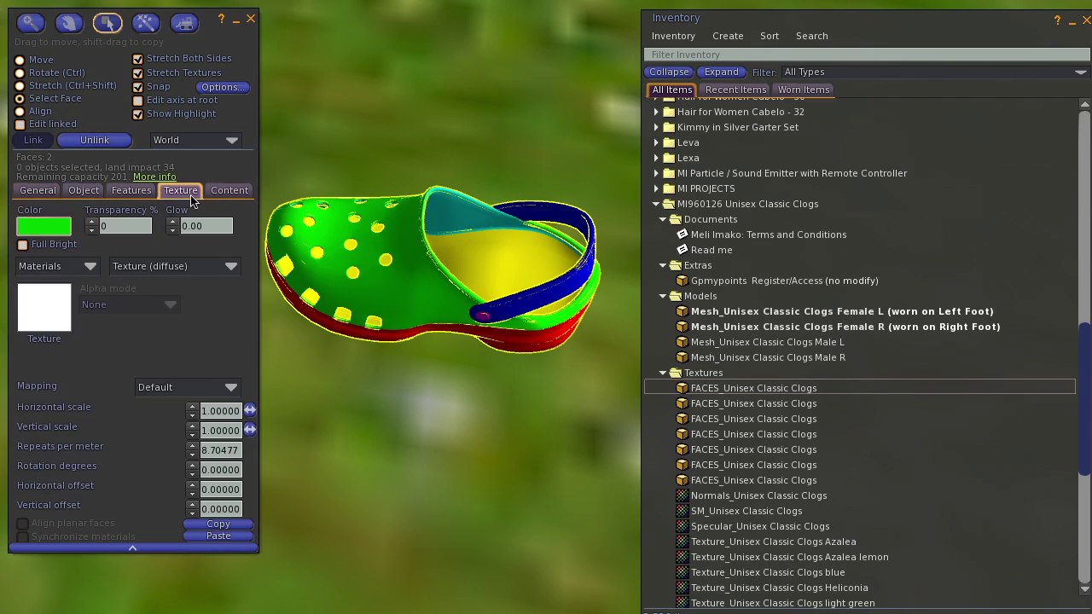
click(47, 226)
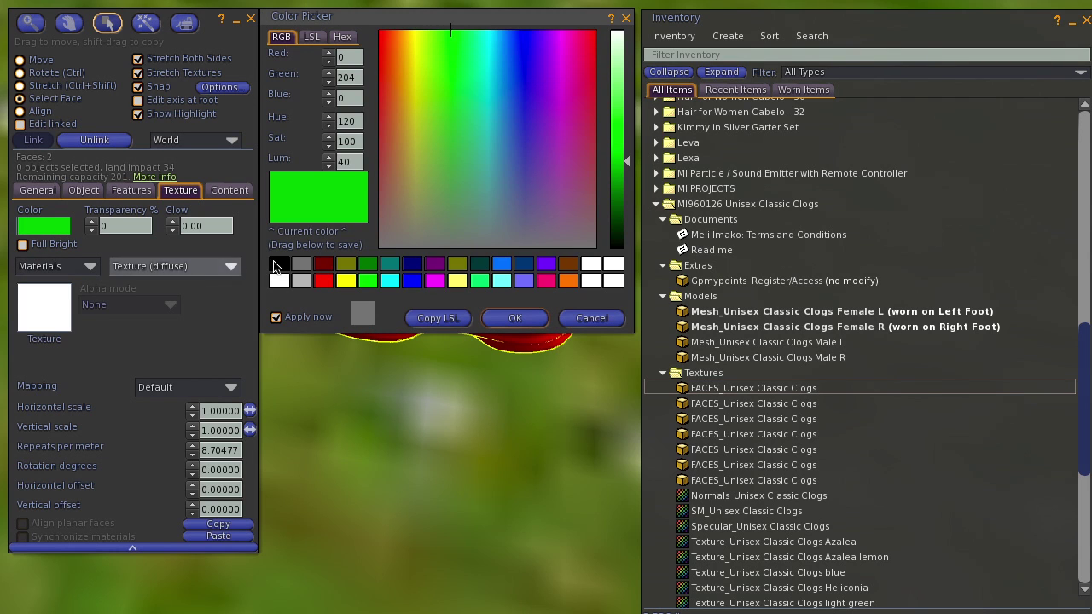
click(323, 264)
shift+click(532, 346)
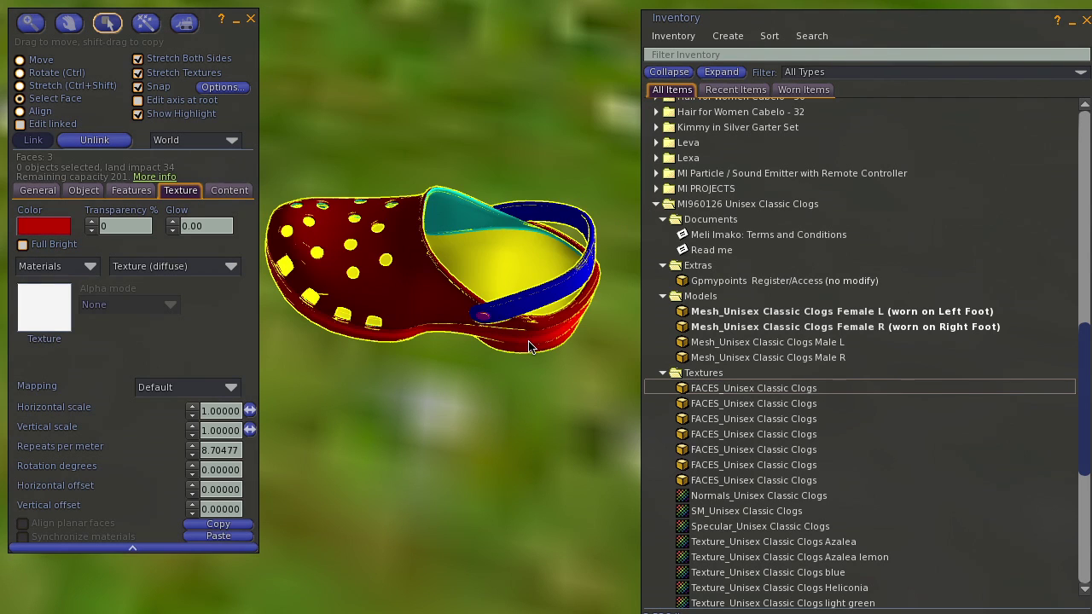
click(49, 234)
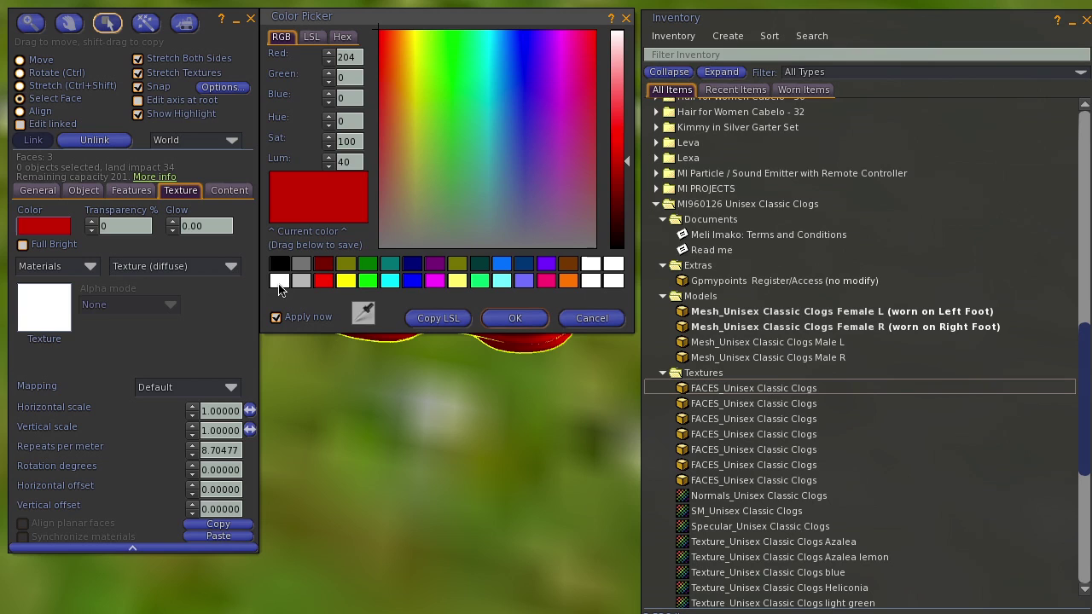
click(279, 282)
click(525, 329)
Colour the practice clog's strap olive and its inside black.
shift+click(568, 297)
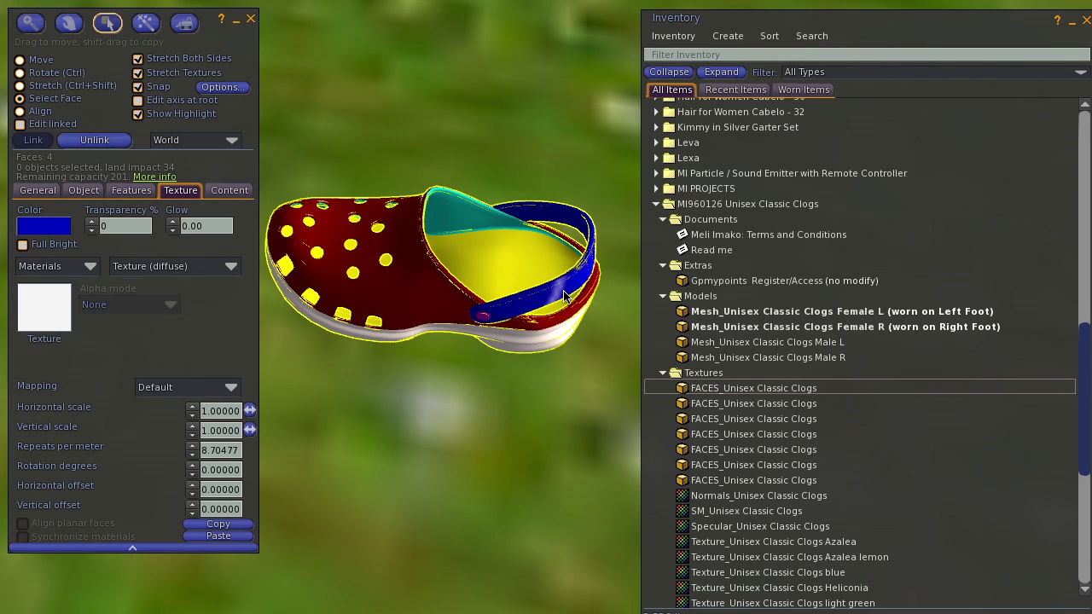
click(48, 229)
click(458, 264)
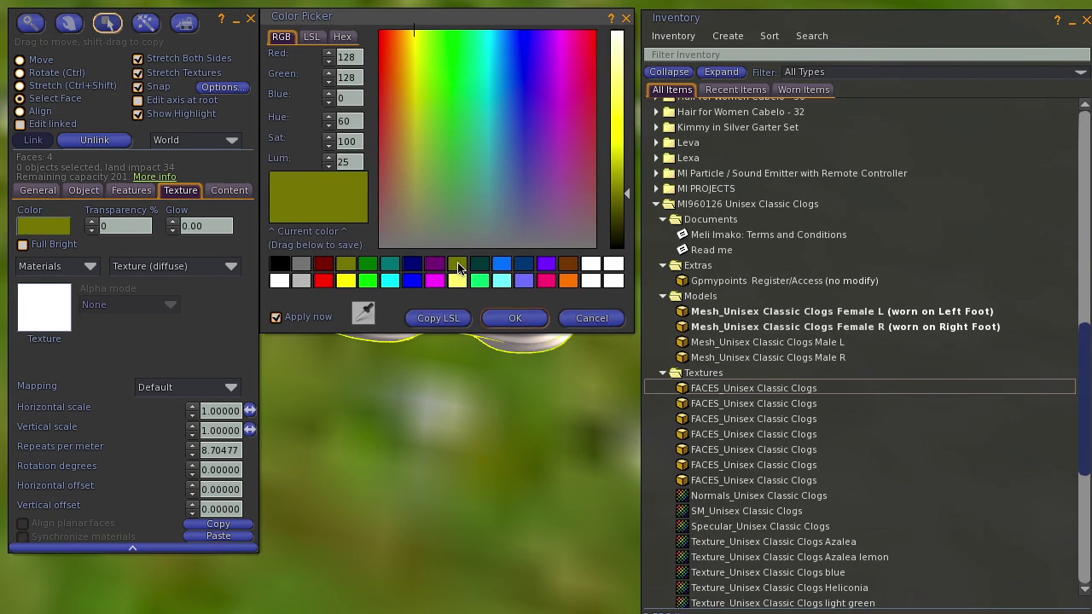
click(522, 317)
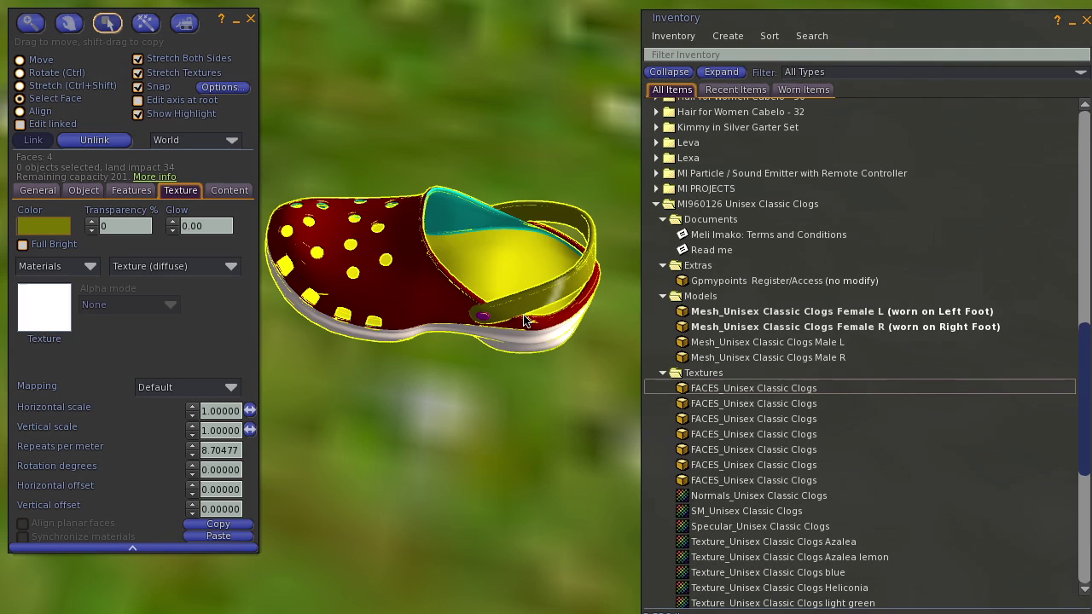
click(489, 259)
click(51, 228)
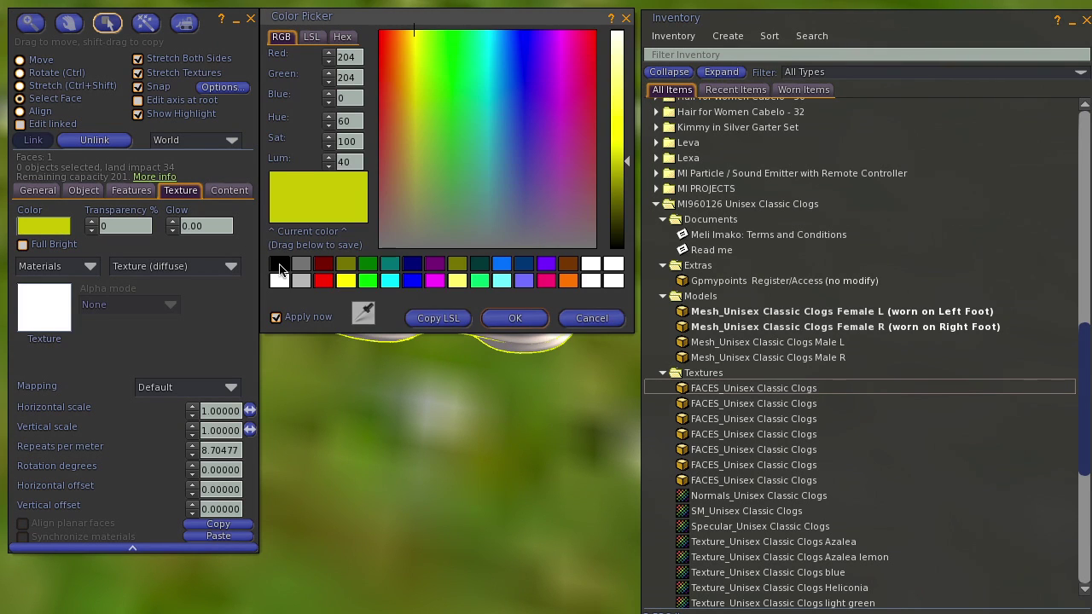
click(280, 264)
click(522, 328)
click(459, 216)
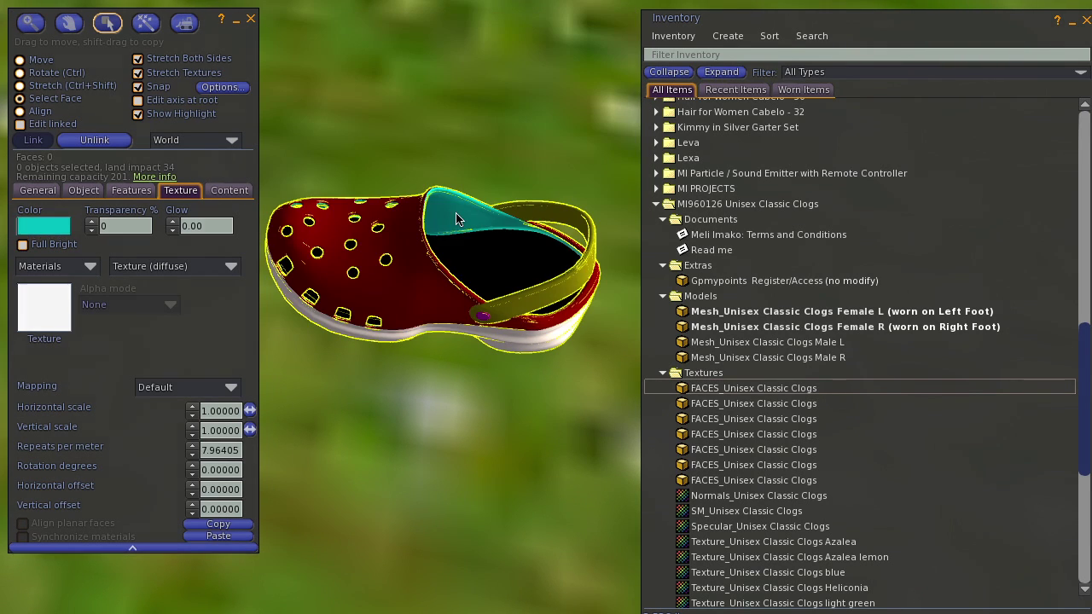